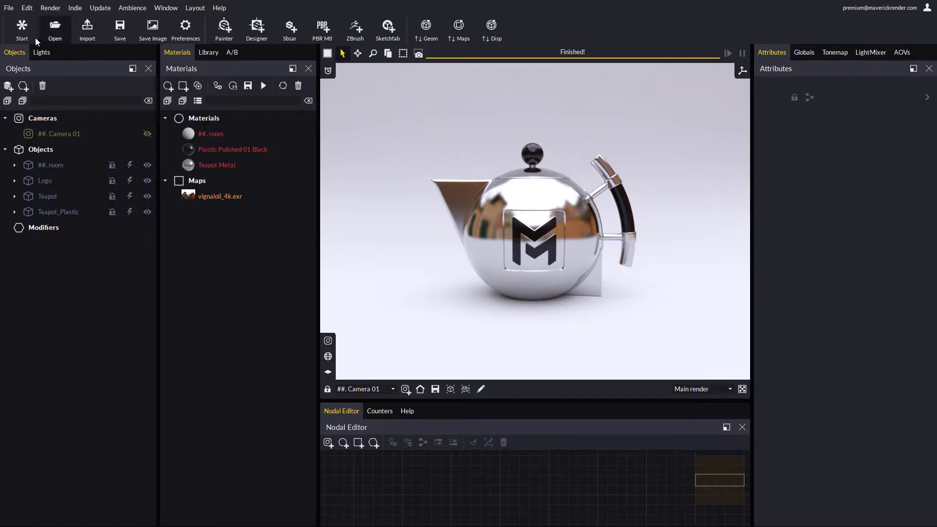
Load the AlienCoral sample scene from the Start screen, declining to save the current scene
left_click(23, 30)
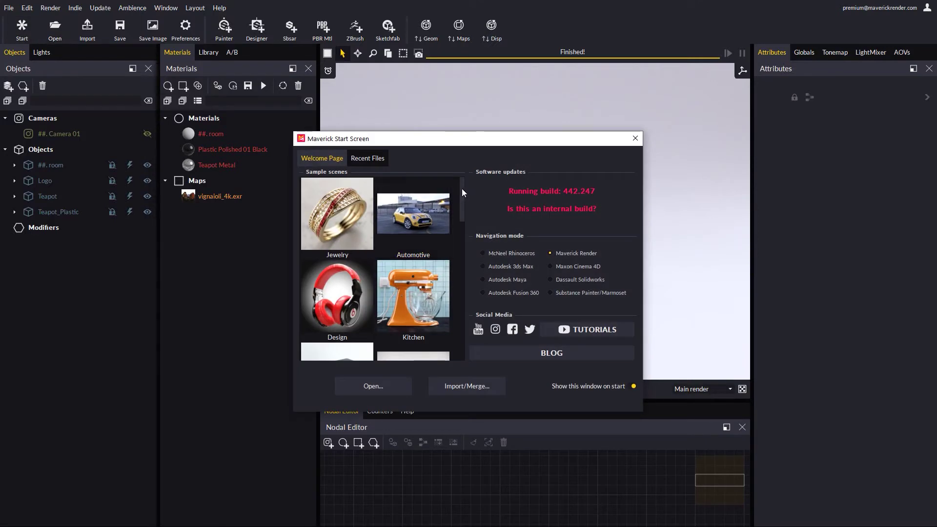
left_click_drag(461, 186, 470, 269)
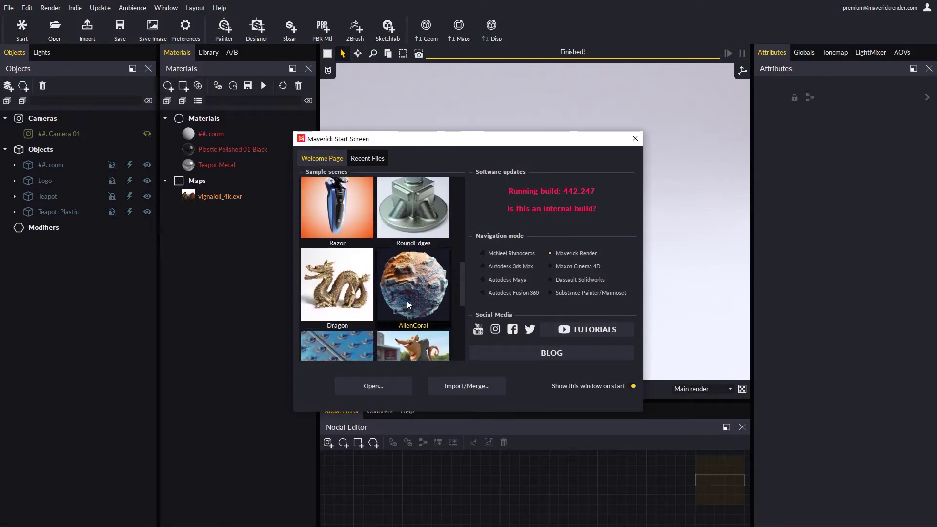
left_click(408, 271)
left_click(466, 303)
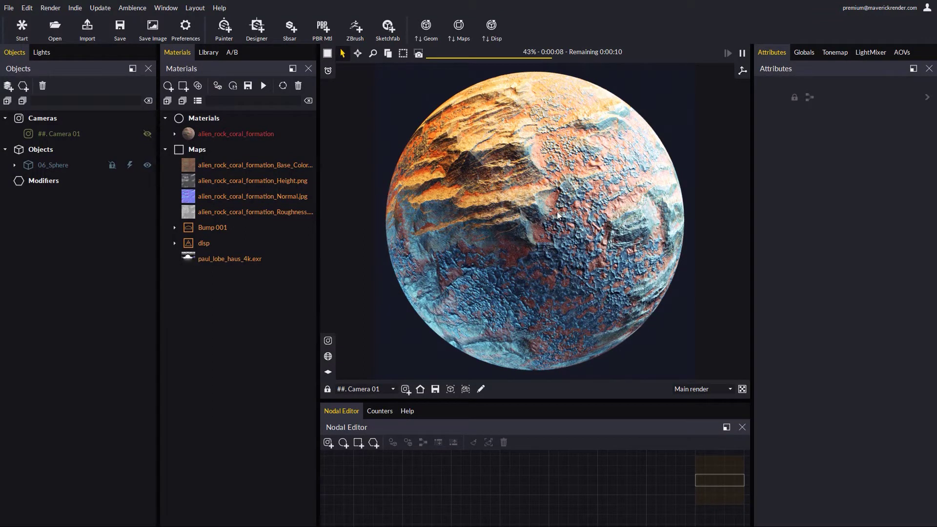
Enable displacement on the alien_rock_coral_formation material, driven by the existing disp node
left_click(524, 172)
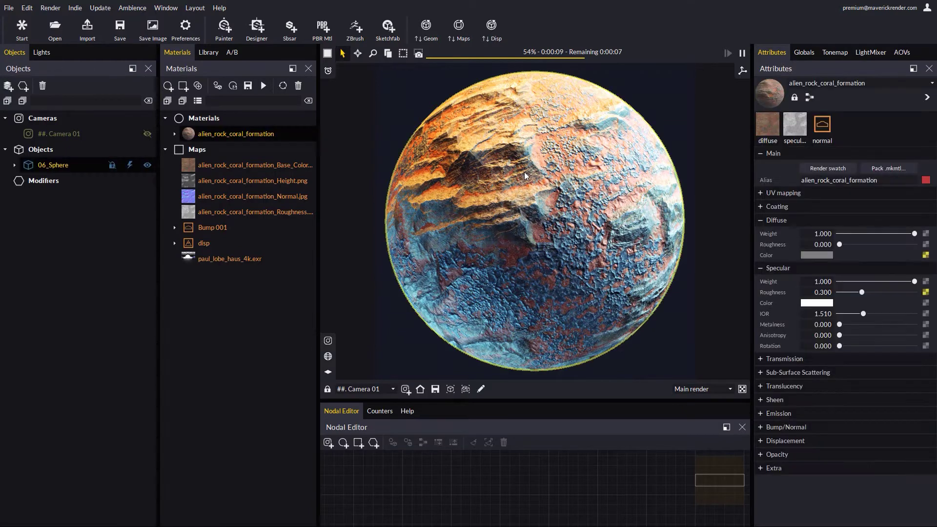
left_click(763, 442)
left_click(803, 455)
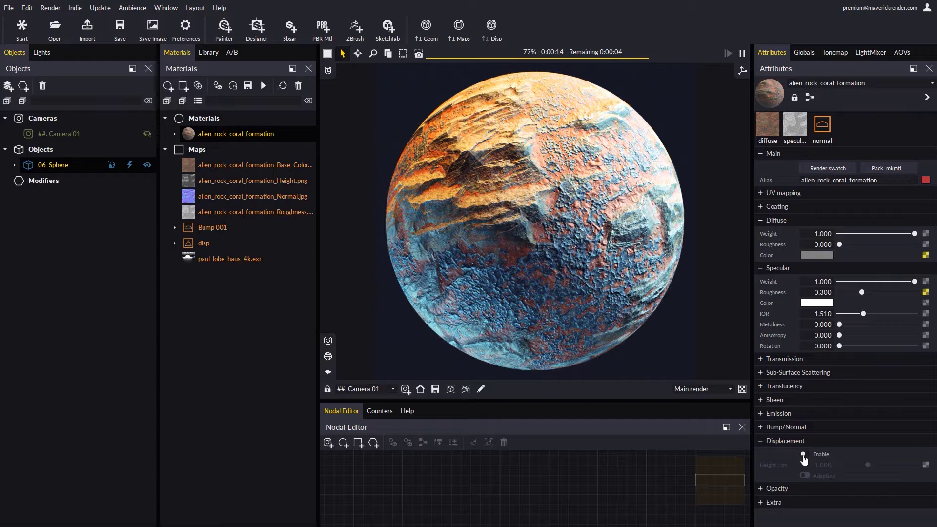
left_click(926, 465)
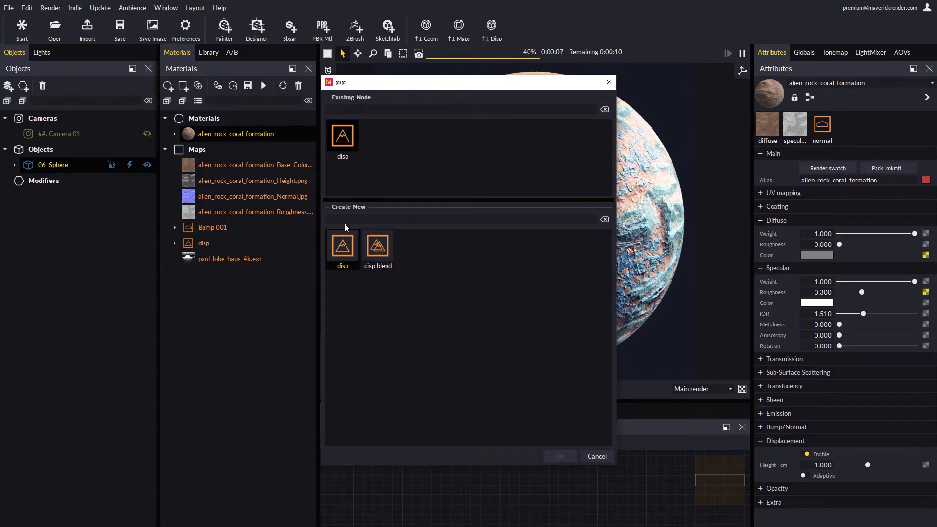
double_click(344, 138)
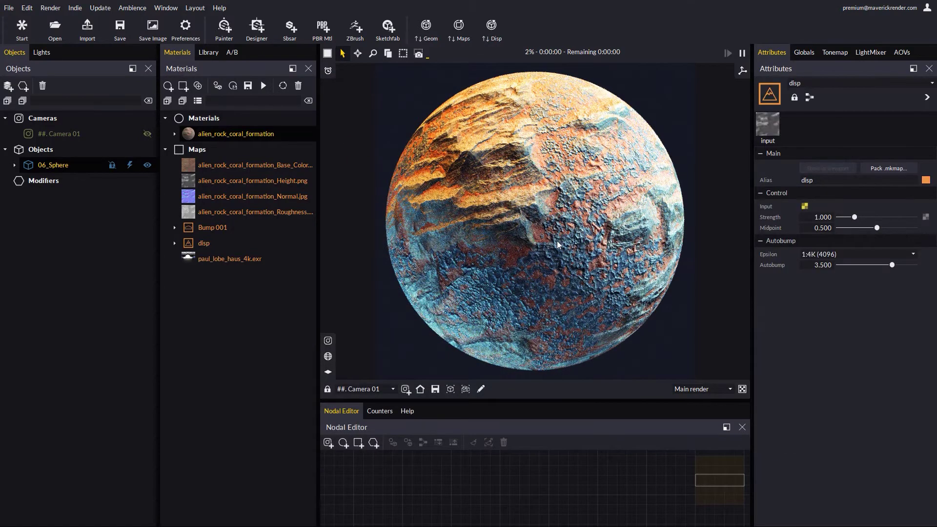
left_click(491, 28)
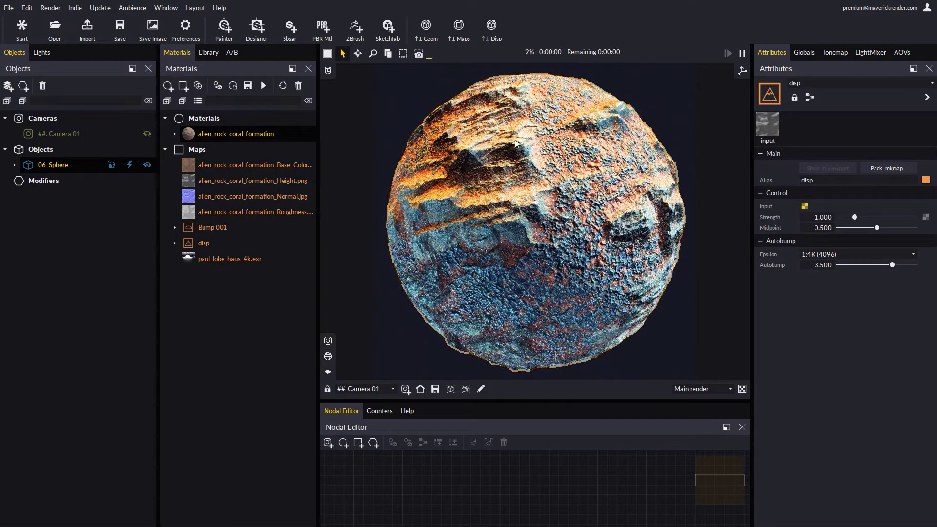
Set the coral material's displacement height to 3 cm
left_click(927, 98)
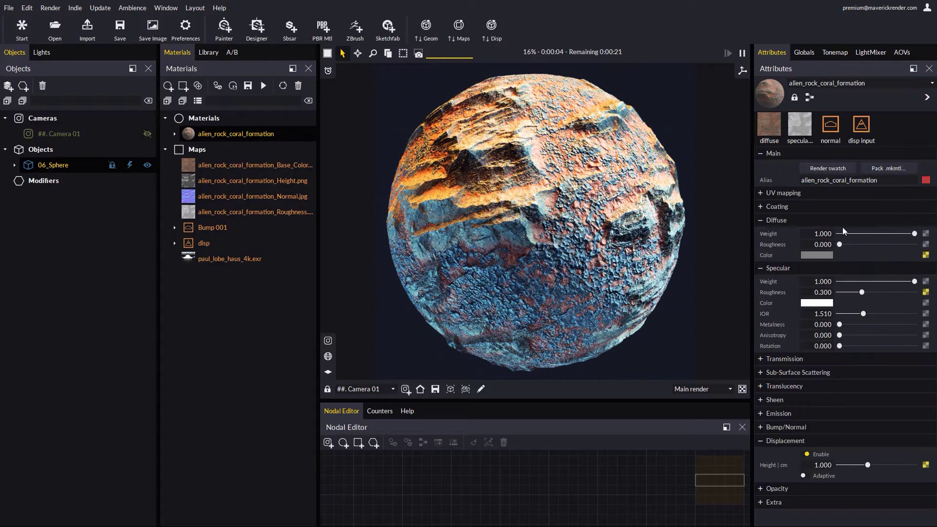
left_click(822, 465)
type("3")
key("Return")
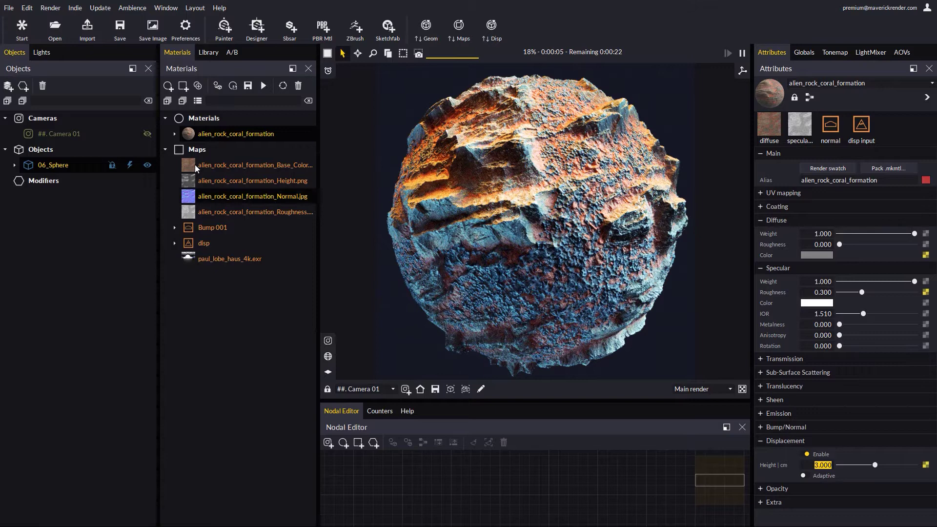
left_click(21, 28)
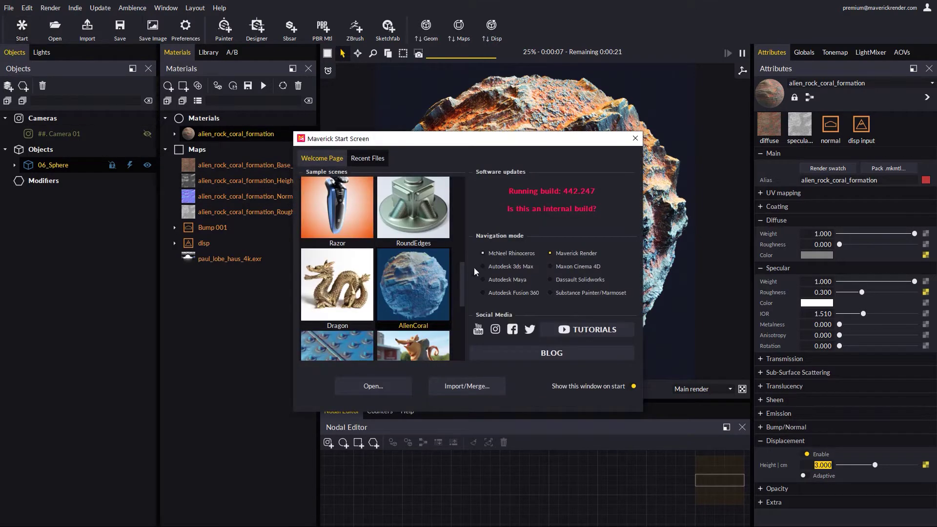
Load the naval mine sample scene without saving the coral scene
left_click_drag(464, 269, 463, 288)
left_click(342, 280)
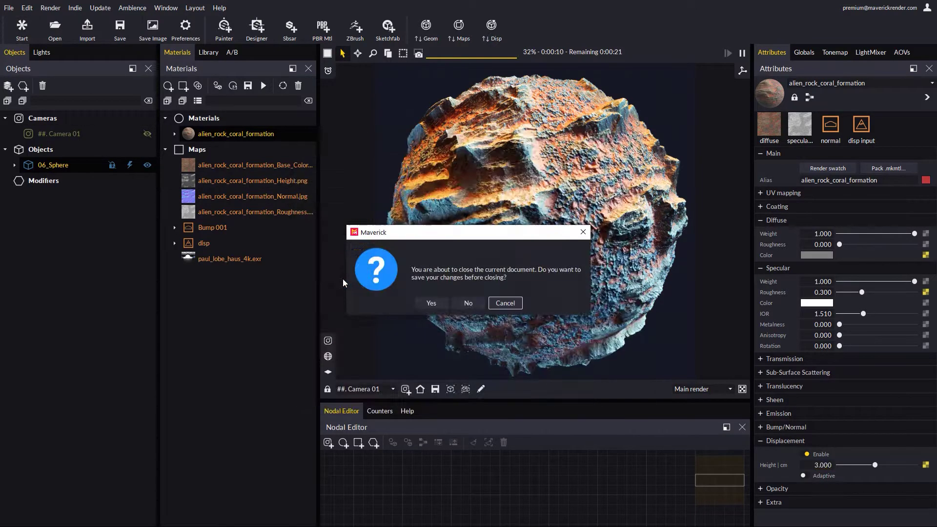
left_click(467, 301)
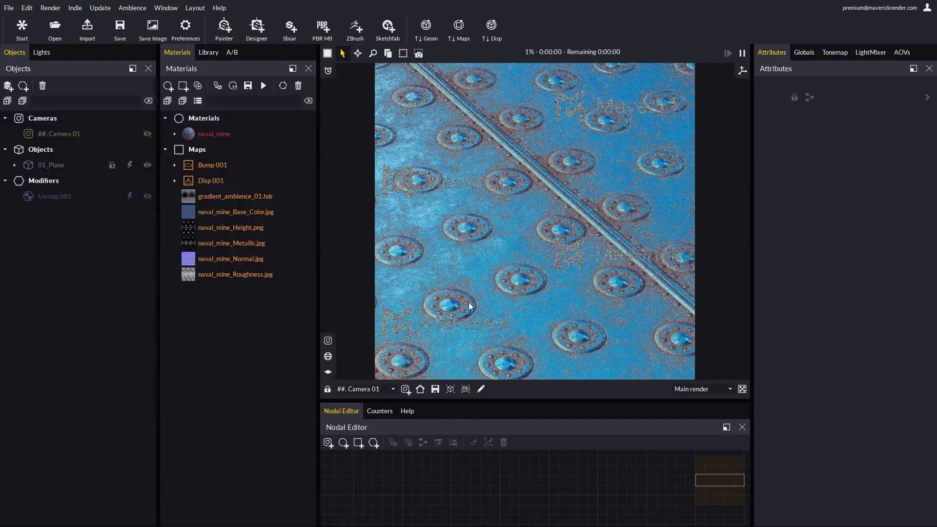
Select the plane's naval_mine material and bring the Disp 001 map into its node graph
left_click_drag(532, 402, 531, 341)
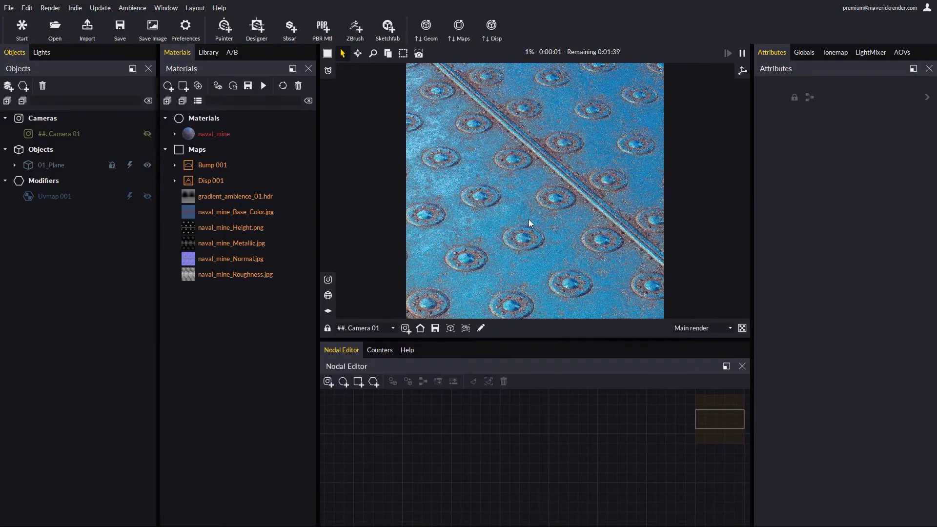
left_click(607, 164)
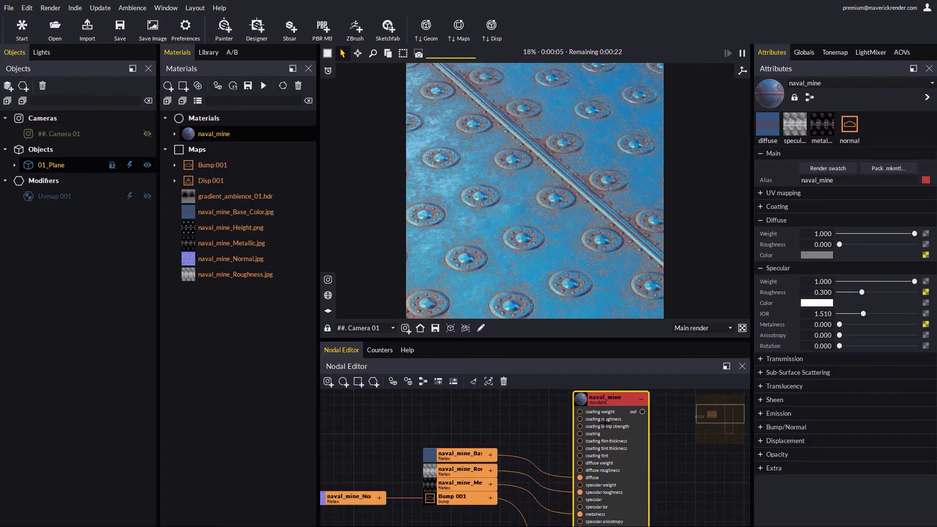
left_click(809, 98)
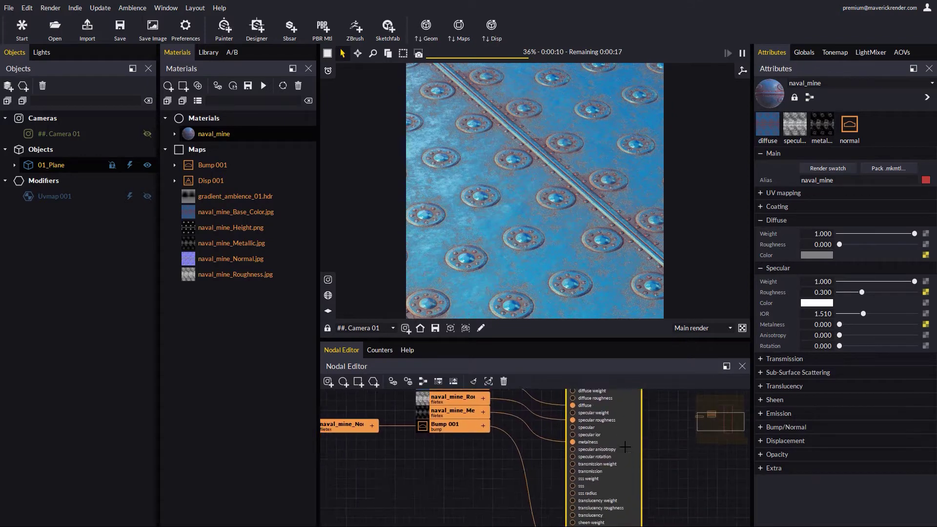
left_click(205, 182)
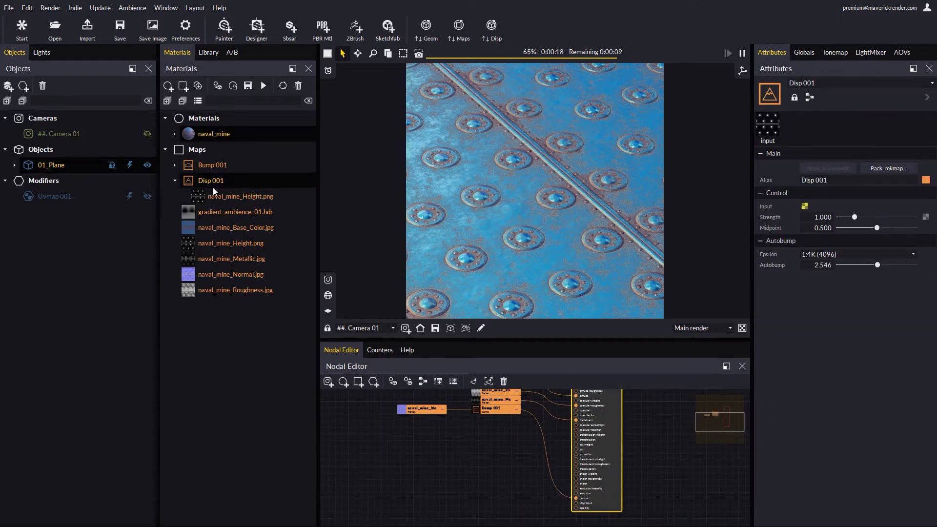
double_click(212, 184)
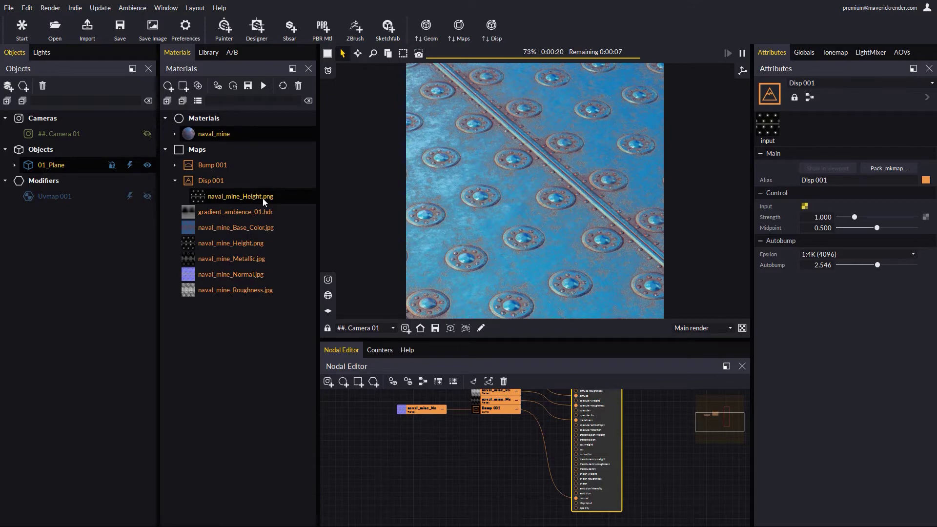
left_click_drag(204, 178, 588, 483)
scroll(506, 505, "up", 2)
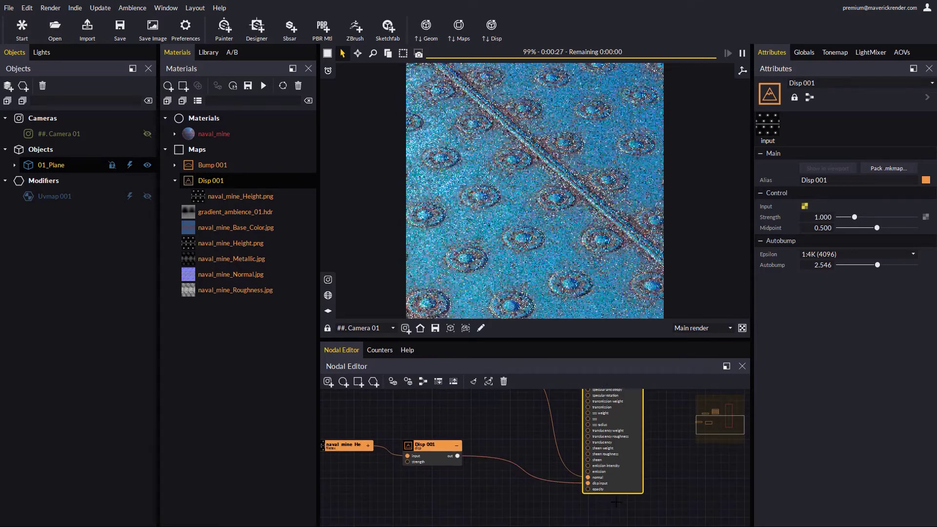
Enable displacement on the naval_mine material with a height of 3.5
left_click(616, 431)
left_click(760, 441)
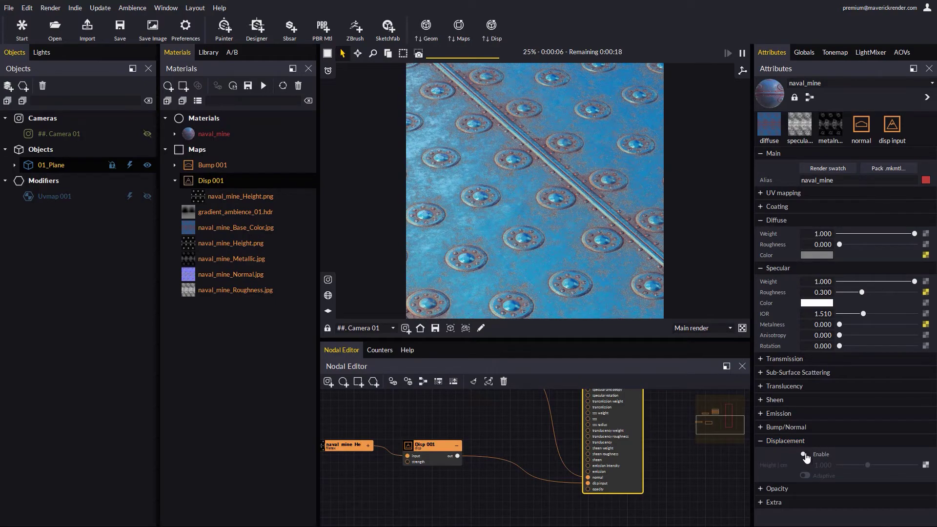
left_click(804, 455)
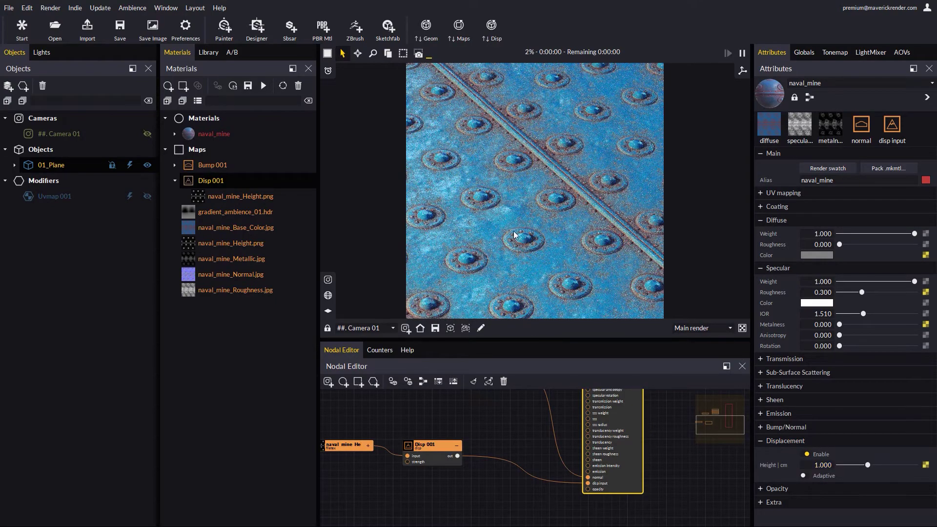
left_click(825, 465)
type("3.5")
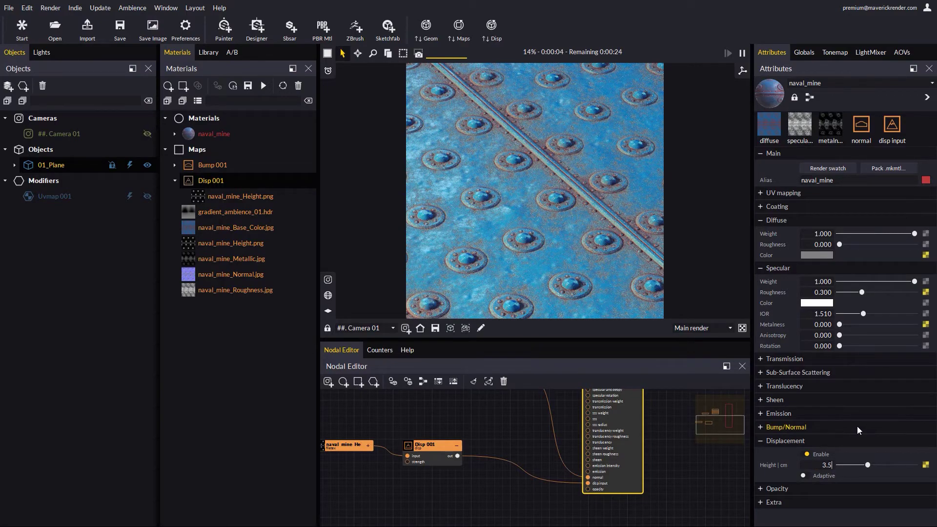
key("Return")
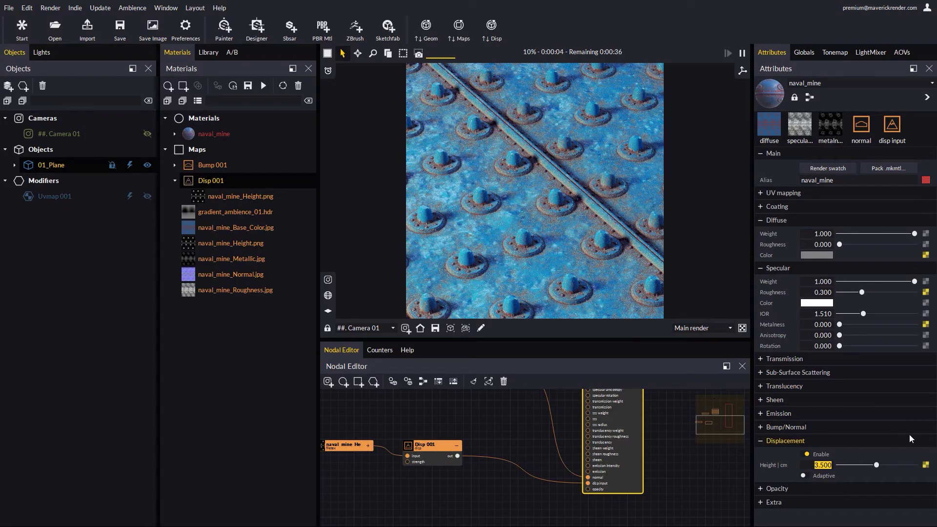
Lower Disp 001's autobump to 0.552 and enlarge the render view
left_click(926, 464)
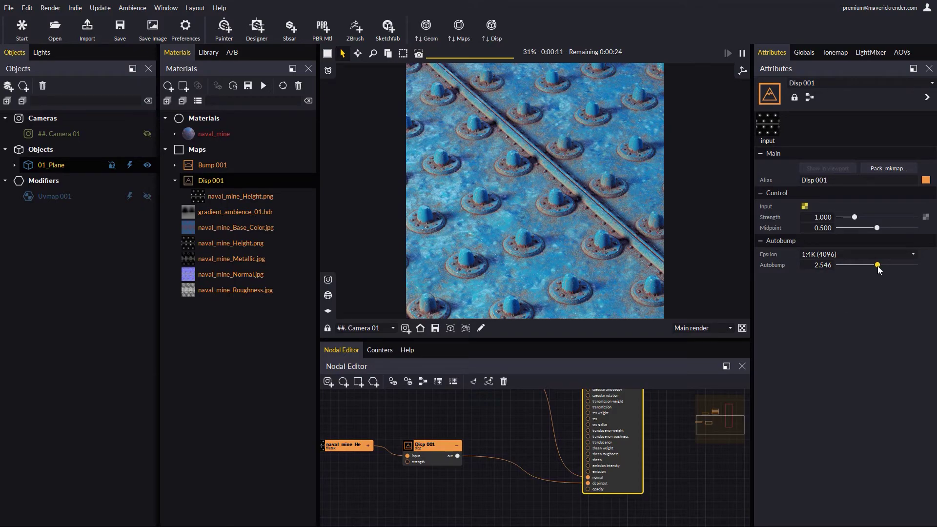
left_click_drag(877, 266, 848, 271)
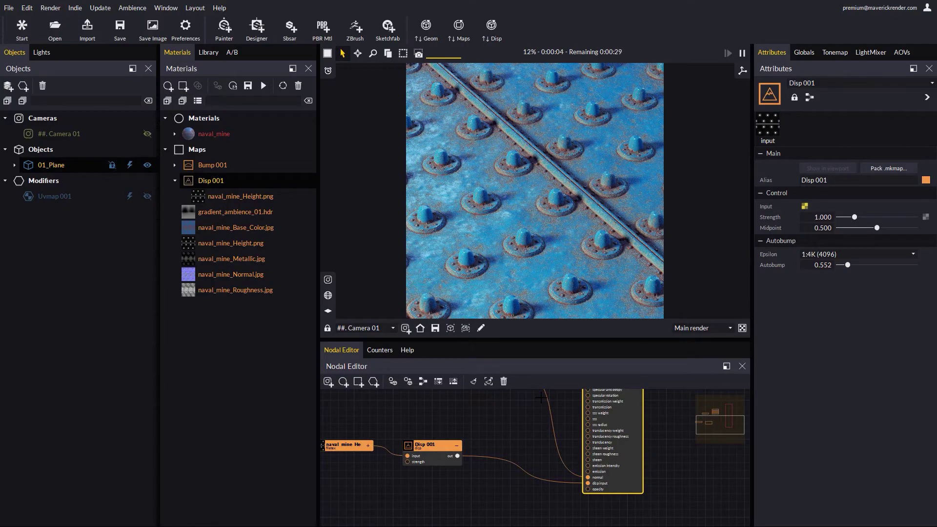
left_click_drag(542, 339, 545, 411)
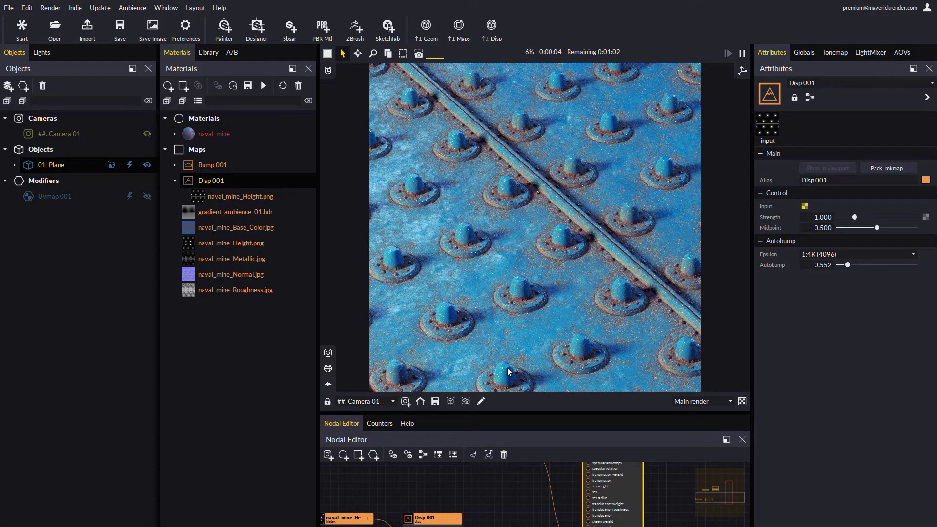
Load the Goblin sample scene from the Start screen
left_click(22, 29)
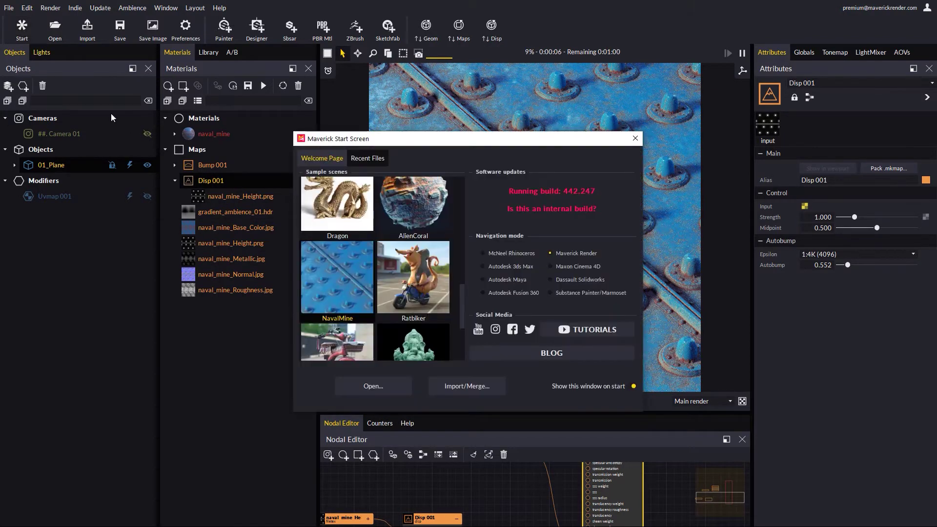
left_click_drag(461, 288, 461, 318)
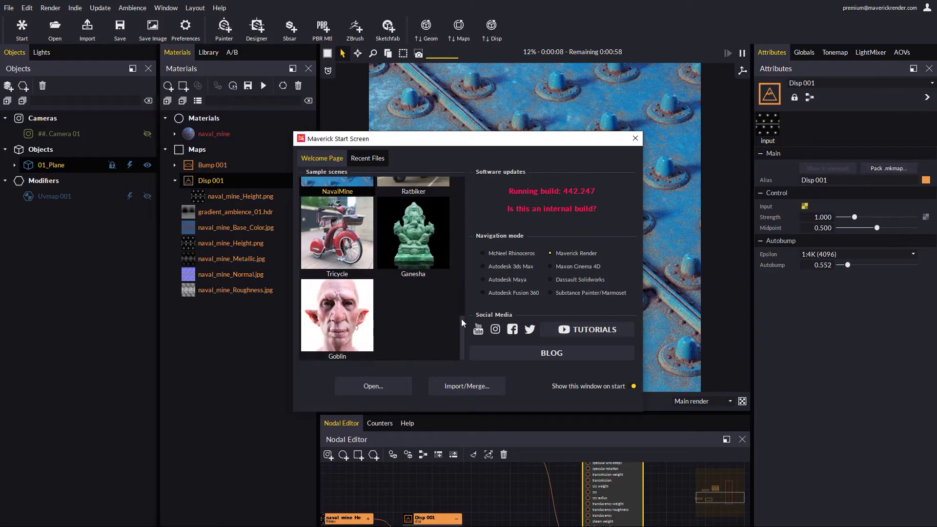
left_click(342, 312)
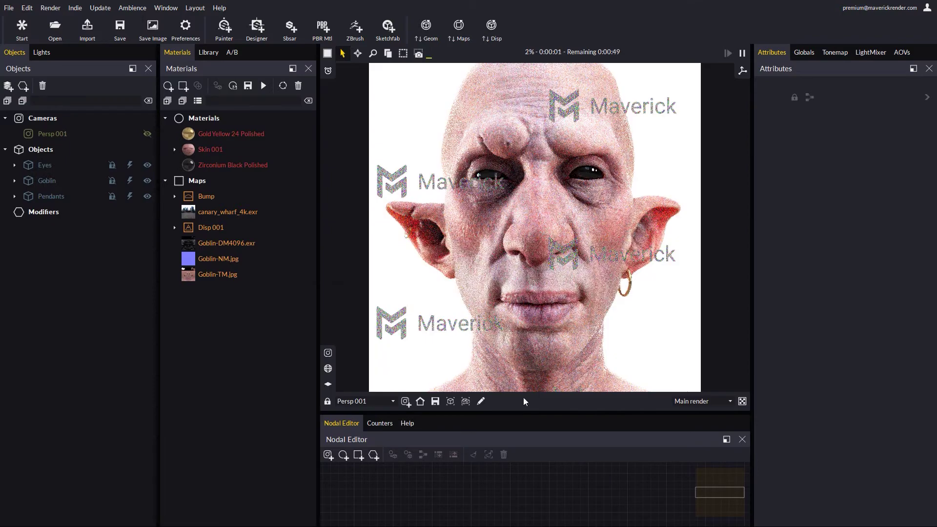
Add the Disp 001 map to the node graph and connect it to Skin 001's disp input
left_click_drag(580, 412, 586, 341)
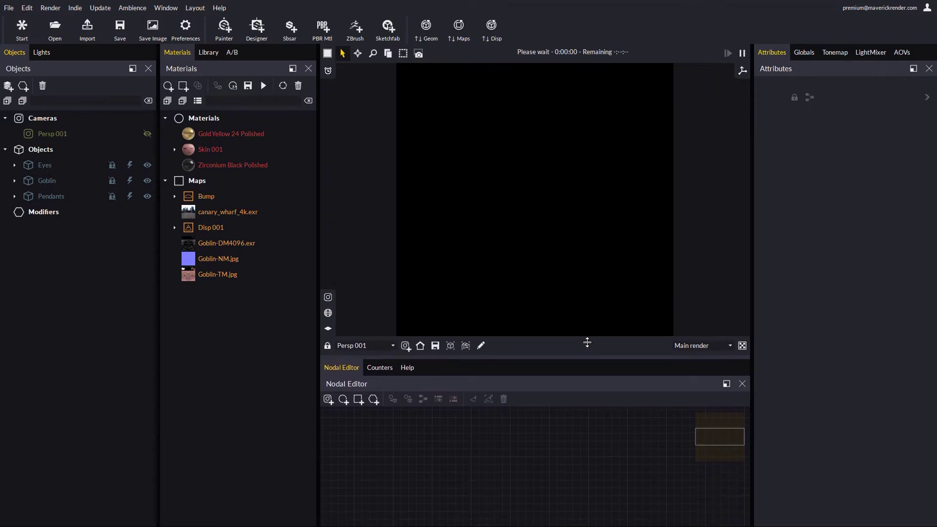
left_click(540, 179)
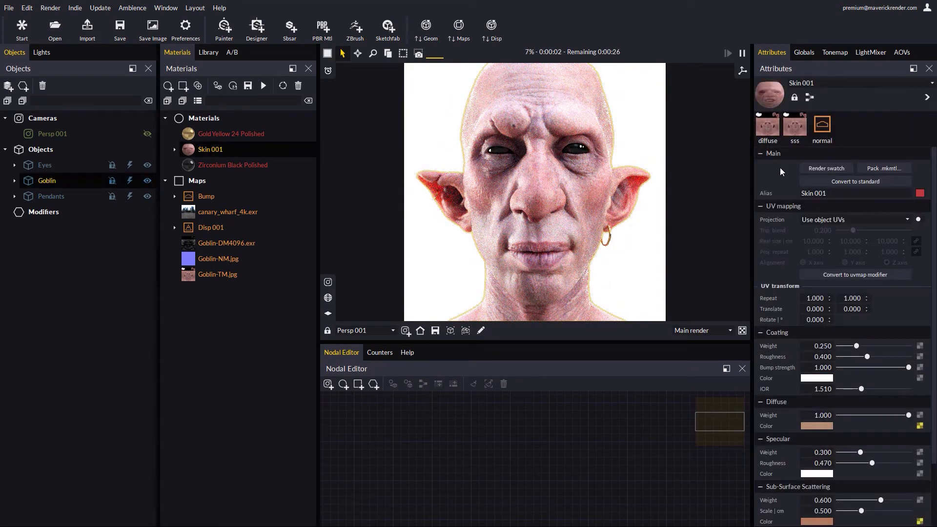
left_click_drag(561, 476, 598, 415)
left_click(210, 228)
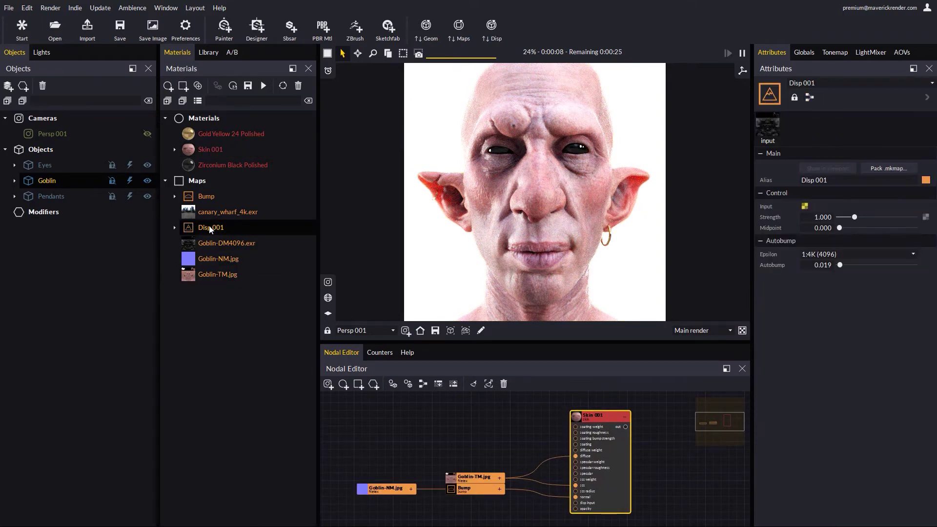
left_click_drag(211, 229, 418, 514)
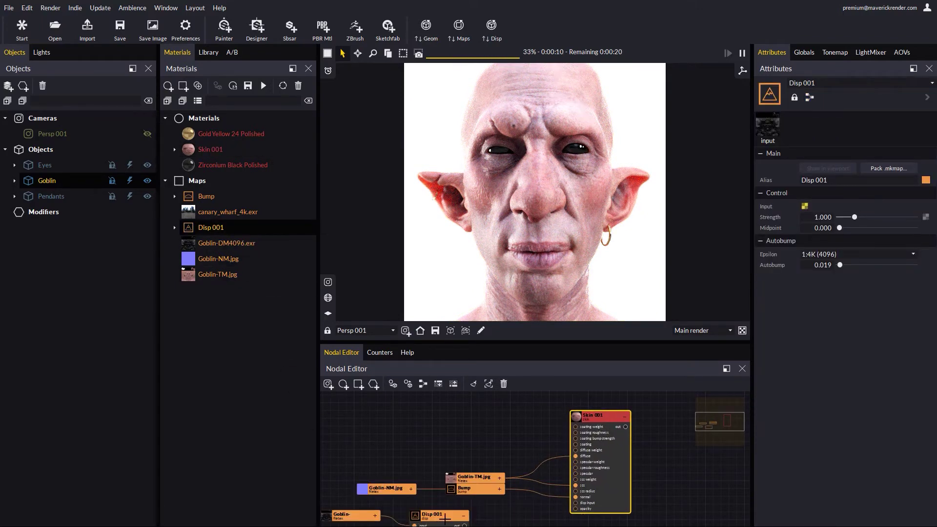
scroll(493, 496, "up", 3)
middle_click_drag(502, 496, 485, 491)
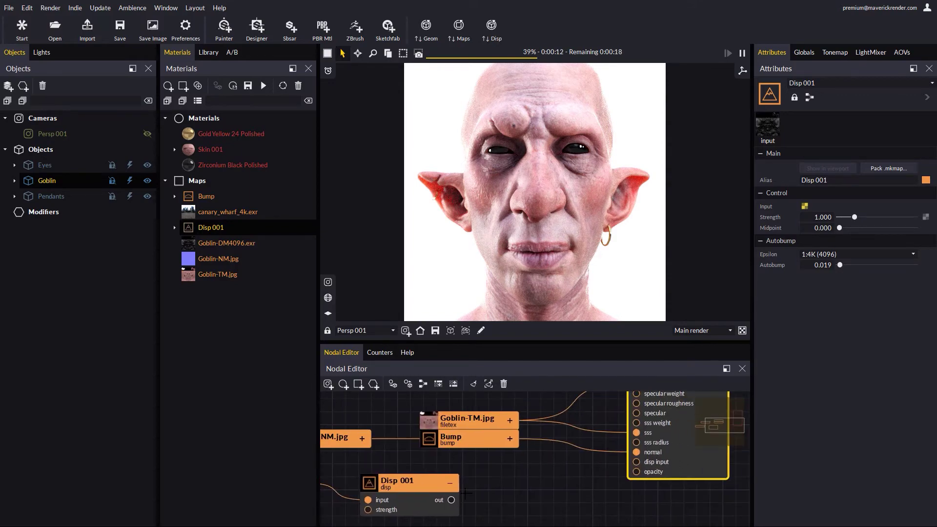
left_click_drag(451, 500, 637, 463)
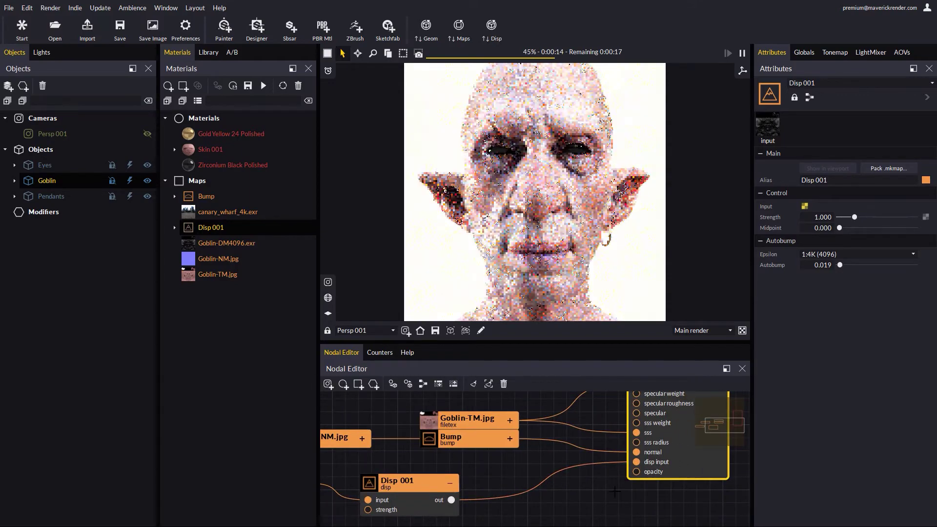
middle_click_drag(661, 471, 633, 483)
left_click(632, 483)
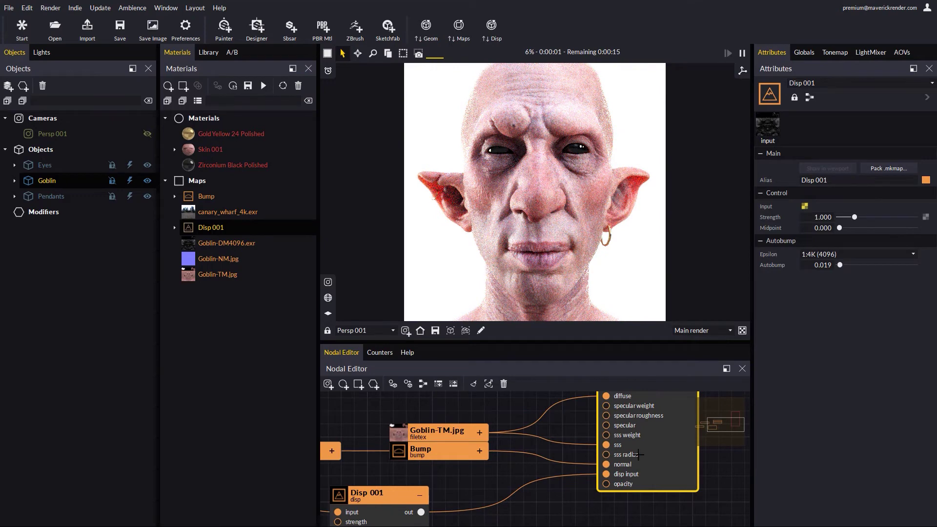
Enable displacement on the Skin 001 material with a 0.100 cm height
left_click(782, 206)
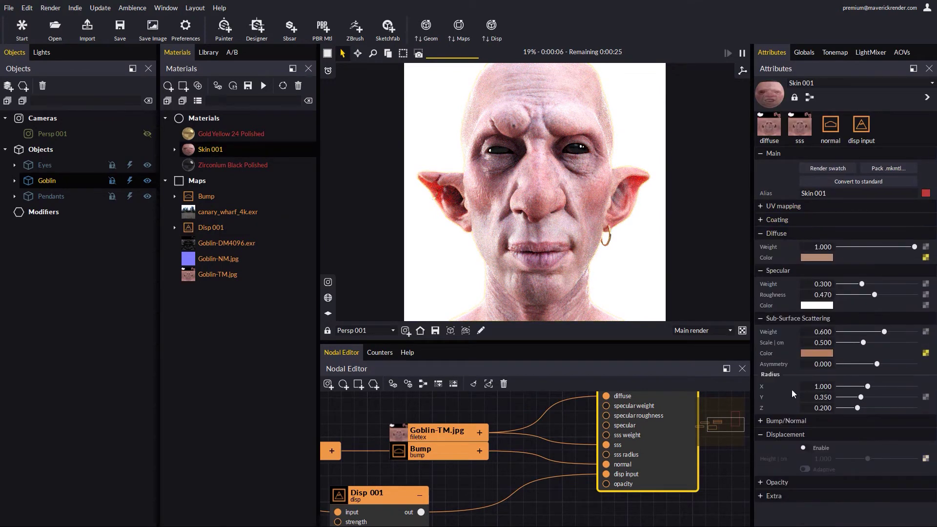
left_click(776, 233)
left_click(776, 247)
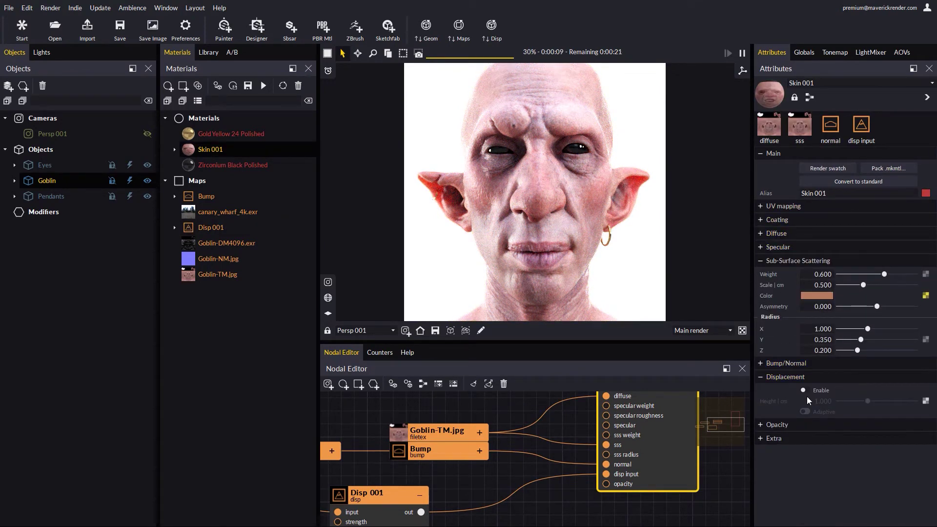
left_click(804, 391)
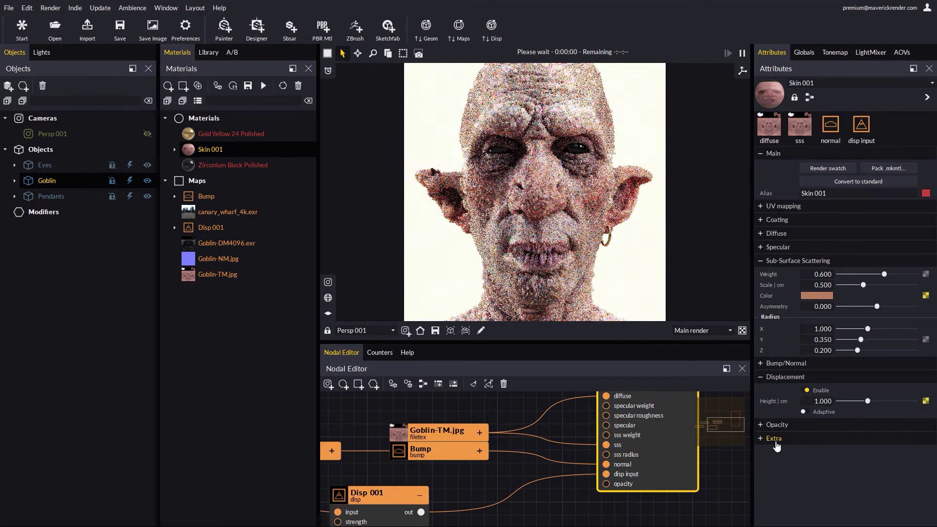
double_click(822, 401)
type("0.1")
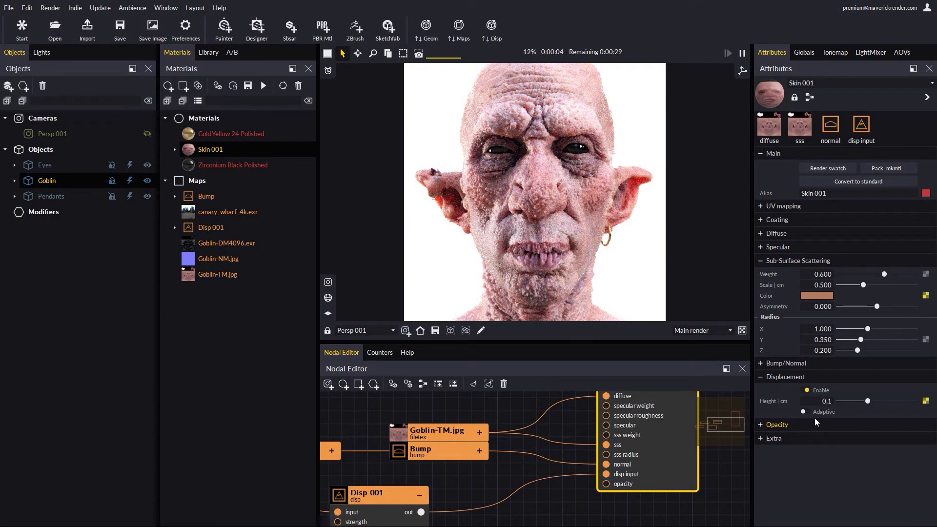
key("Return")
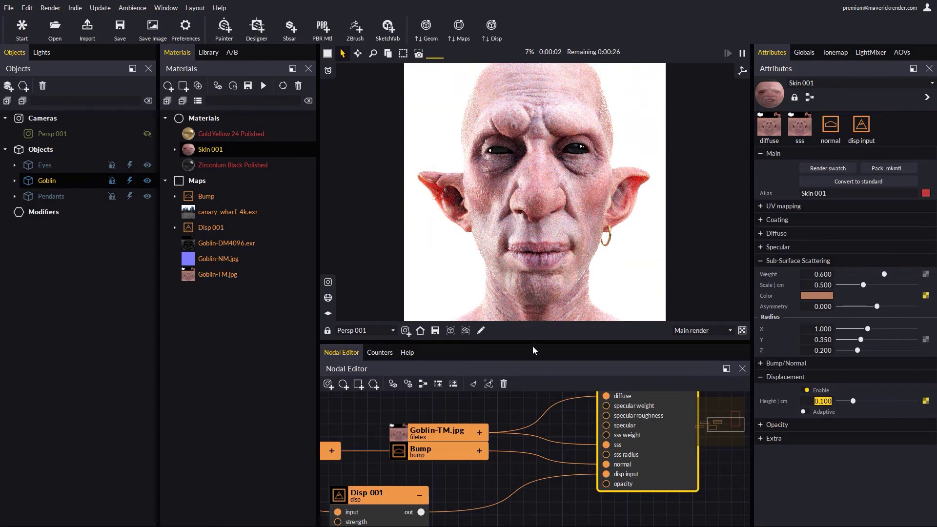
Enlarge the render view and raise Disp 001's autobump to 0.227
left_click_drag(533, 350, 535, 457)
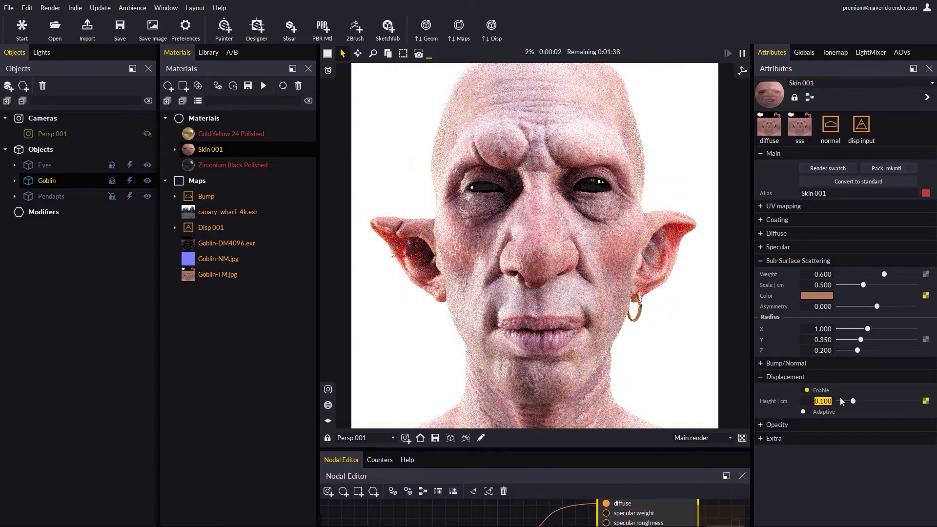
left_click(926, 400)
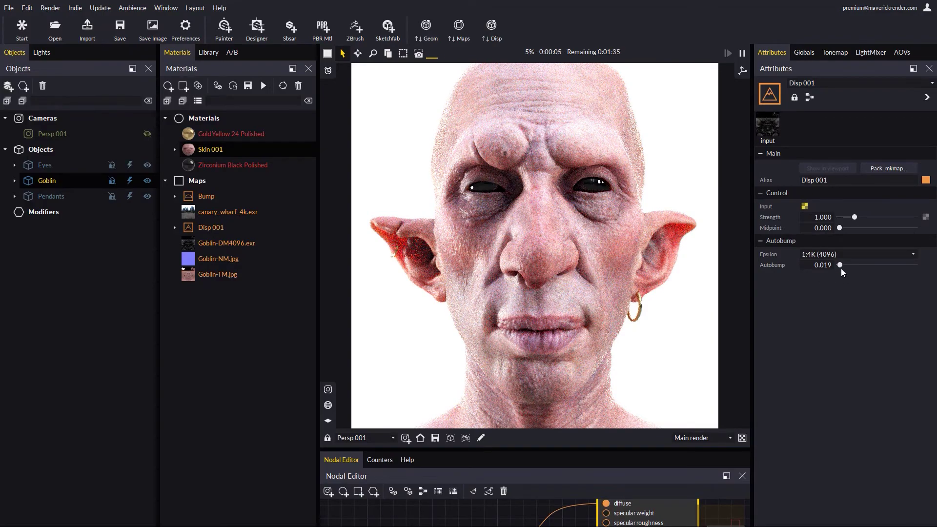
mouse_move(840, 265)
left_mouse_down()
mouse_move(856, 268)
mouse_move(844, 271)
left_mouse_up()
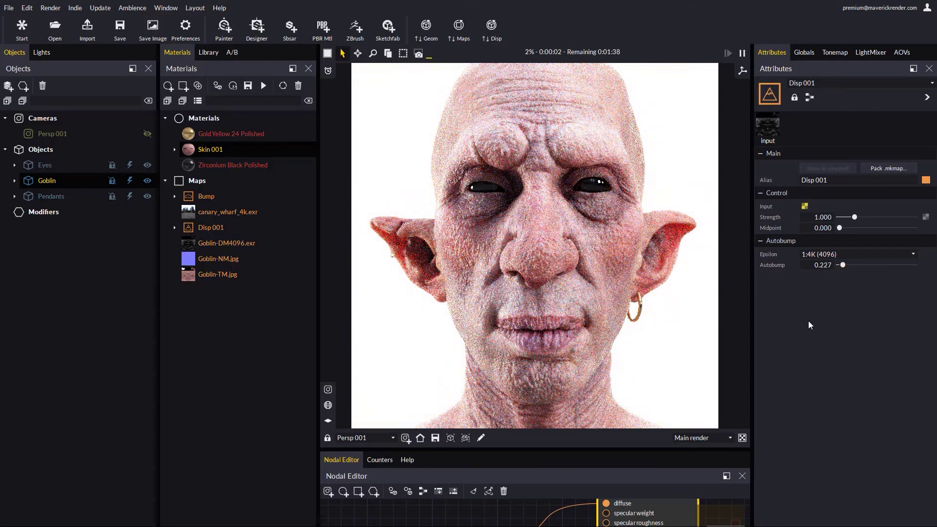